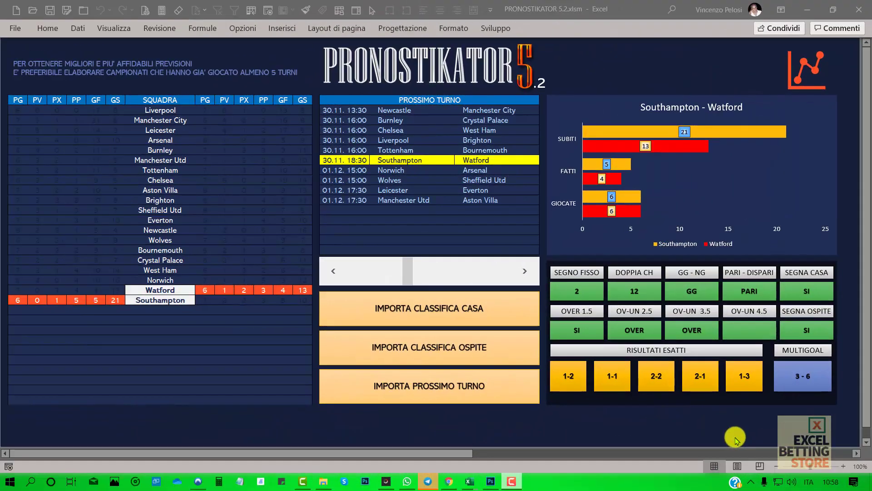
Step: Switch from the PRONOSTIKATOR 5.2 workbook to the risultati.it live-scores page in Chrome
click(450, 481)
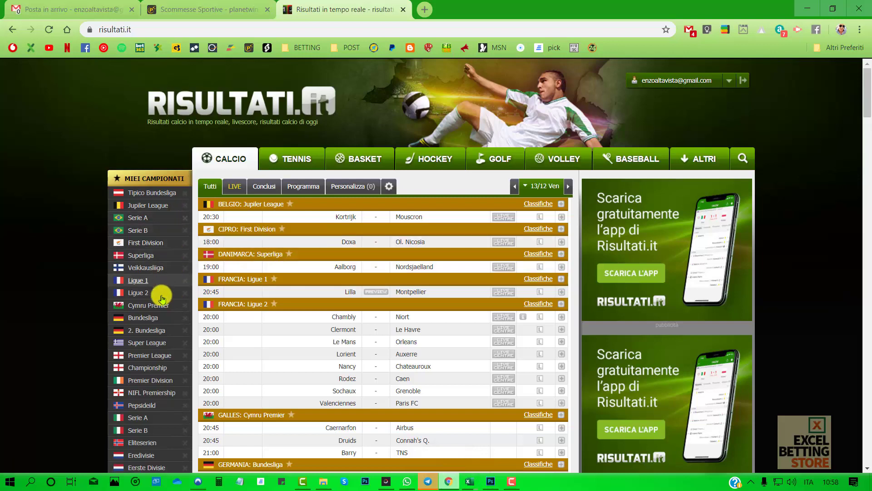
Step: Open the Serie A standings on risultati.it and show the home-only (Casa) table
click(148, 418)
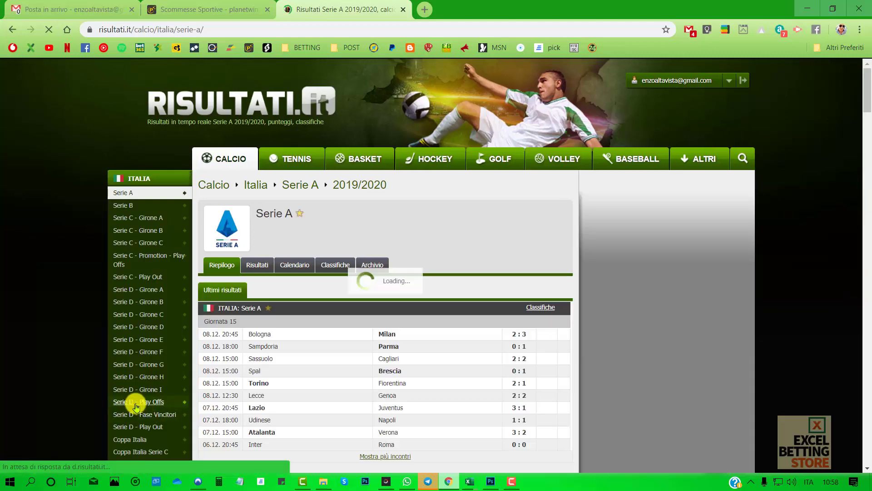
click(335, 265)
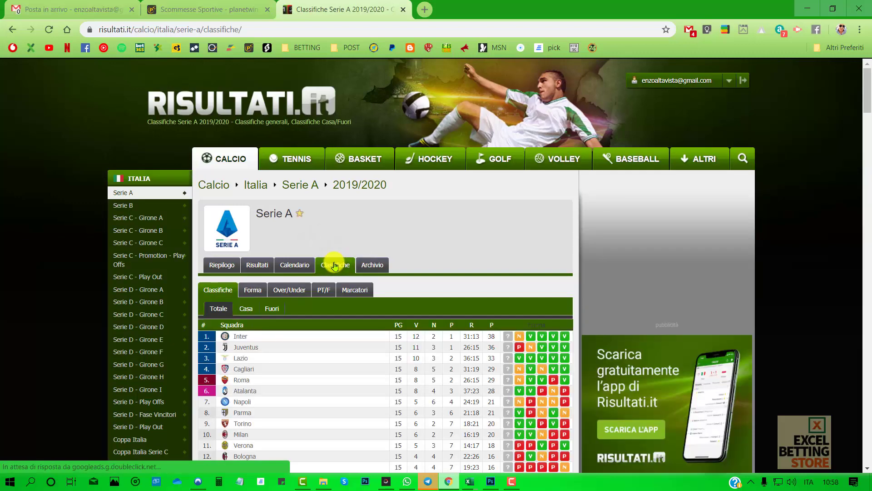
scroll(335, 266, down, 3)
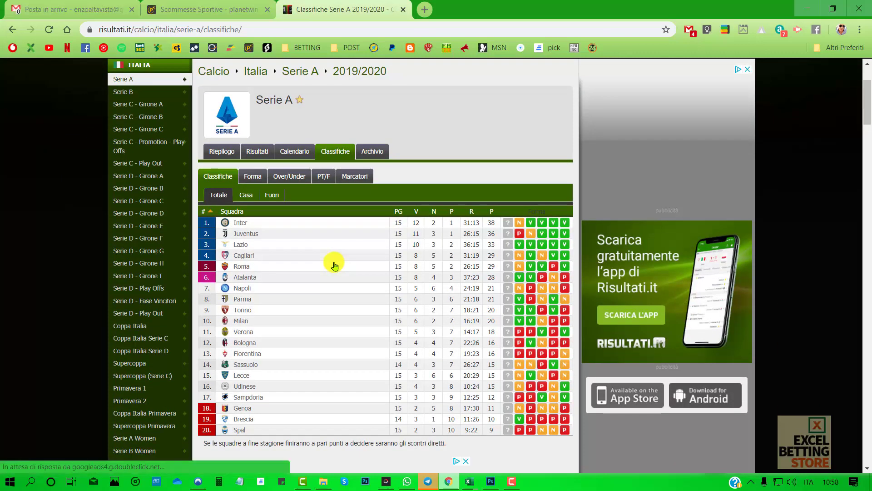
click(248, 198)
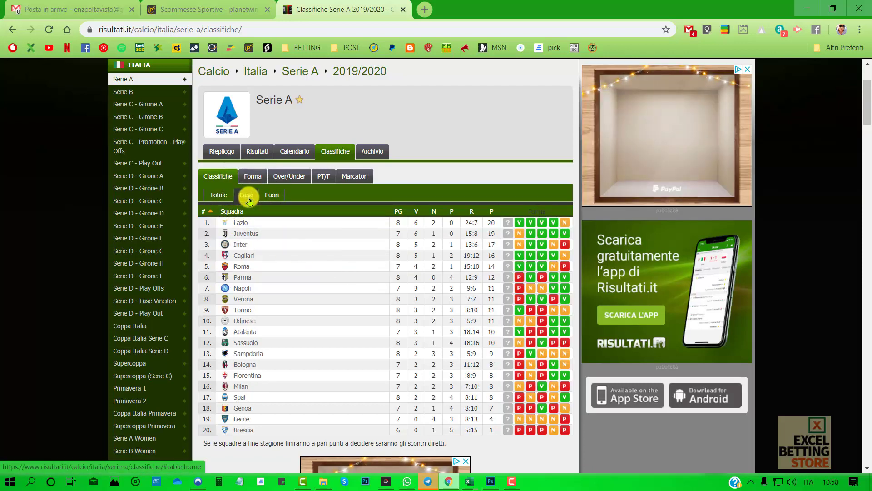
scroll(292, 244, down, 3)
scroll(291, 241, up, 2)
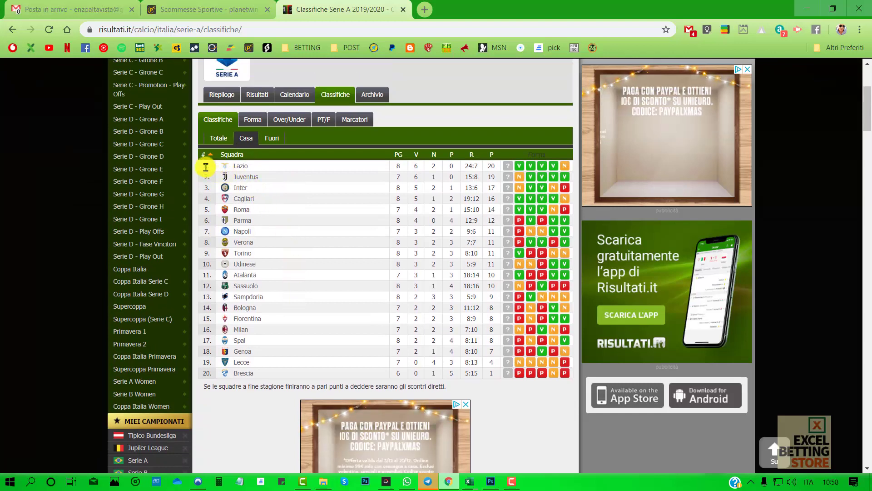
Step: Copy the home standings into the workbook via IMPORTA CLASSIFICA CASA, then show the Fuori table
drag(206, 167, 568, 371)
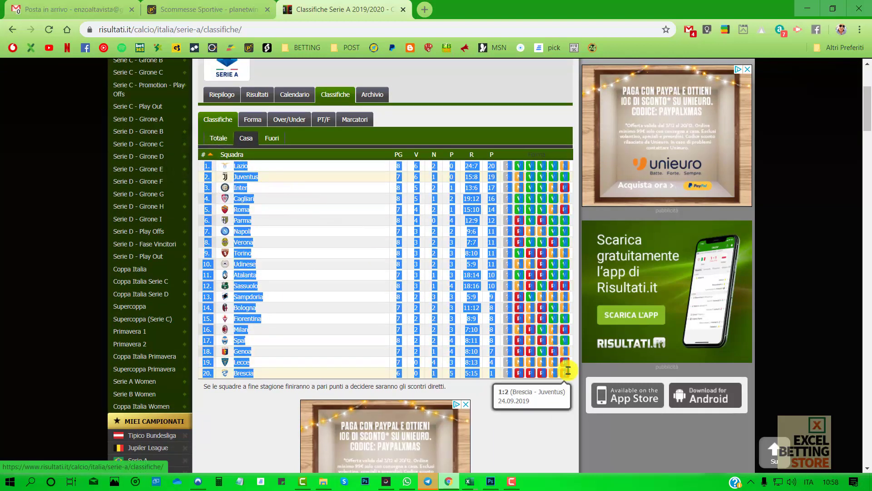
right_click(322, 254)
click(344, 264)
mouse_move(469, 481)
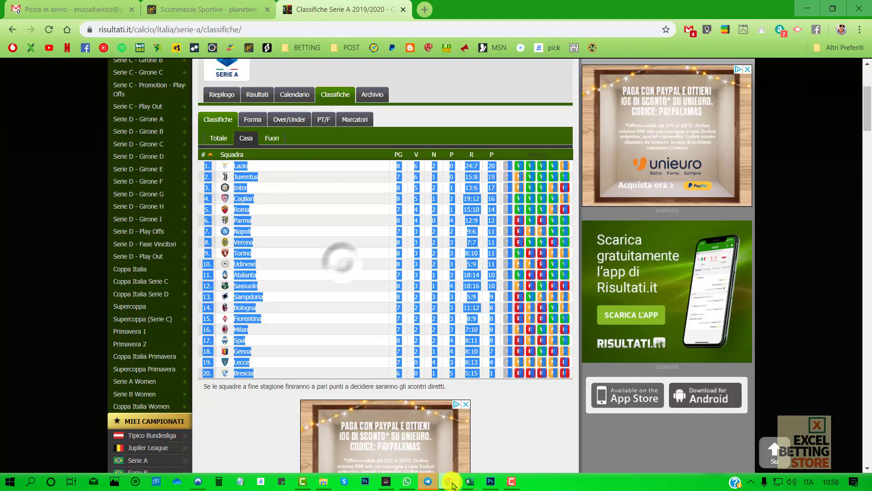
click(497, 447)
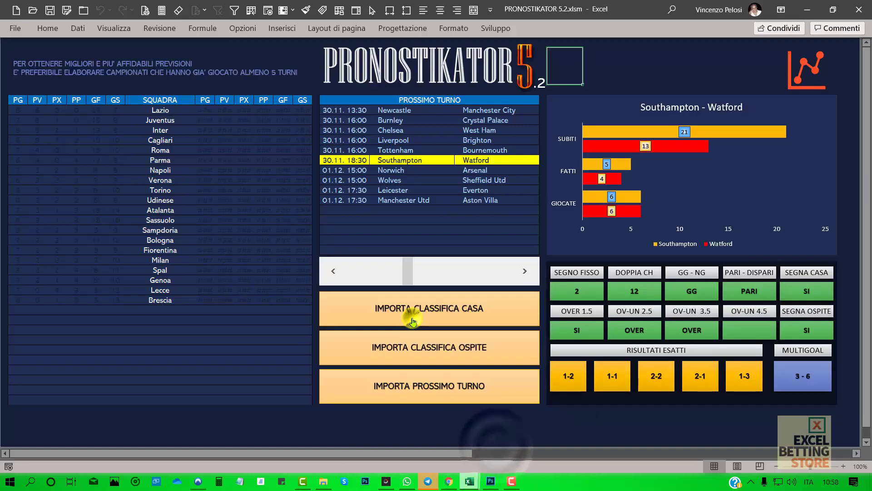
click(412, 322)
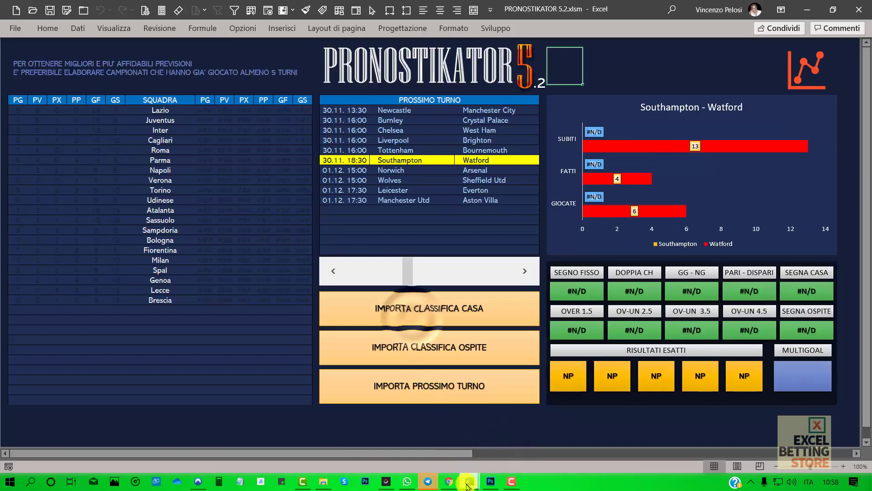
click(449, 482)
click(273, 139)
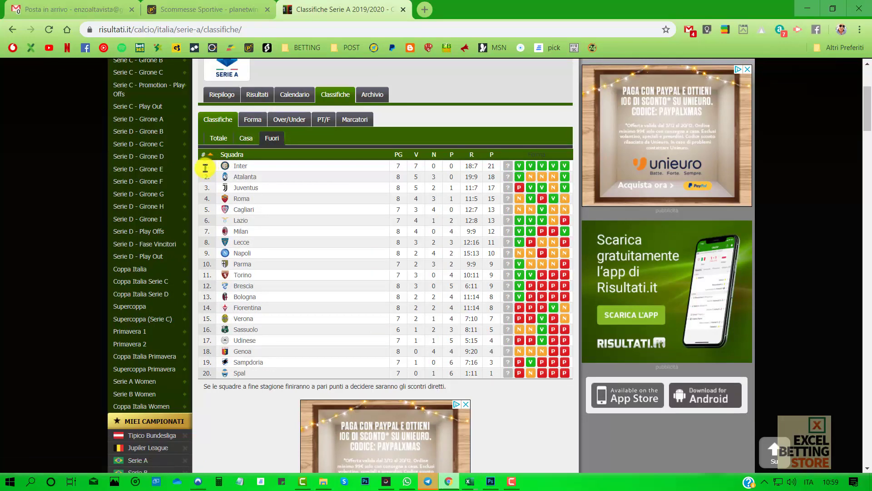
Step: Copy the Fuori standings table and load it with IMPORTA CLASSIFICA OSPITE, returning to risultati.it
drag(224, 180, 567, 373)
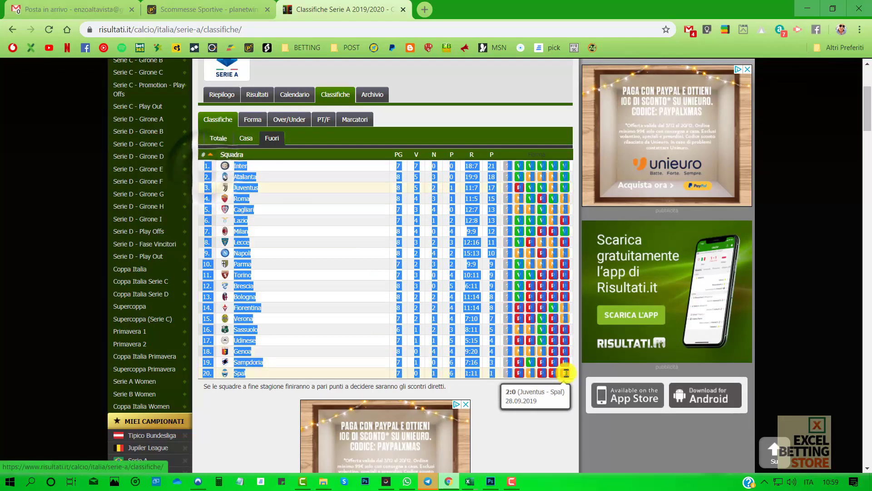
right_click(315, 260)
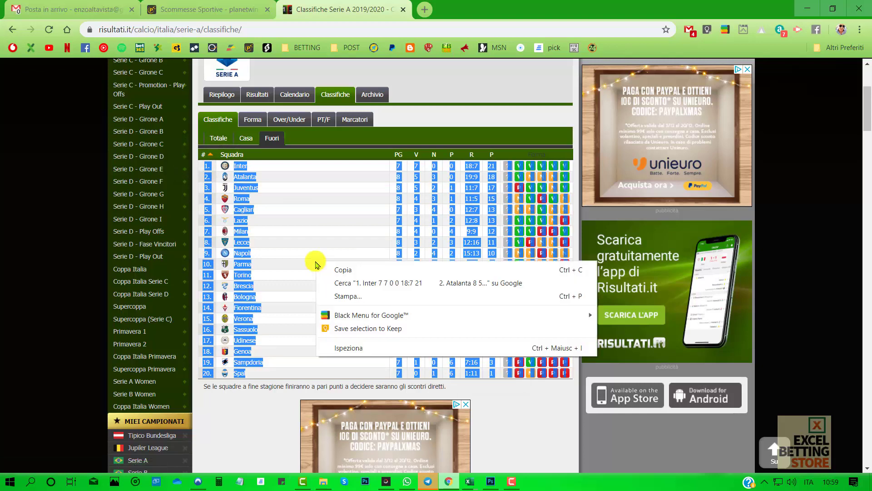
click(332, 271)
mouse_move(470, 481)
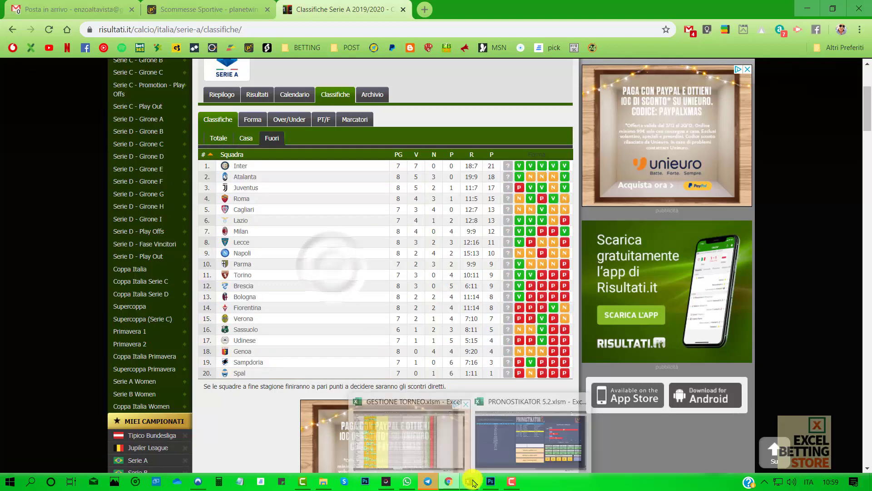
click(494, 445)
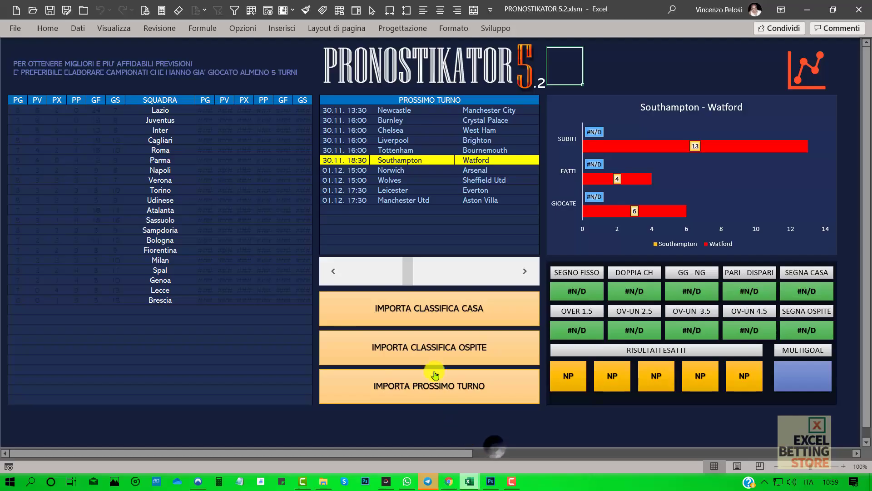
click(412, 349)
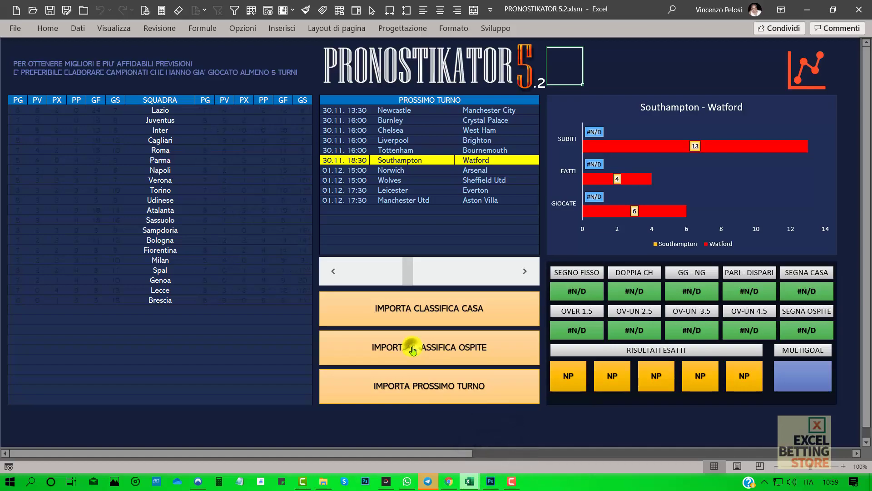
click(449, 481)
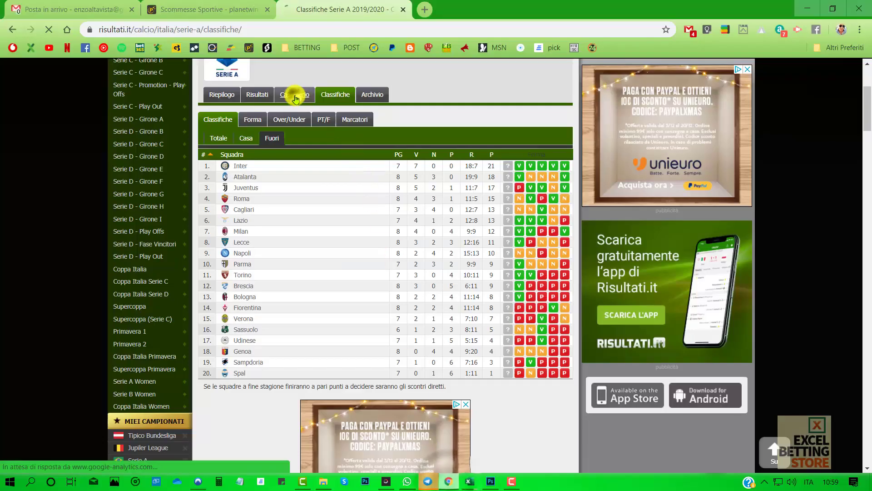
Step: In the Serie A Calendario, copy the Giornata 16 fixture rows
click(295, 97)
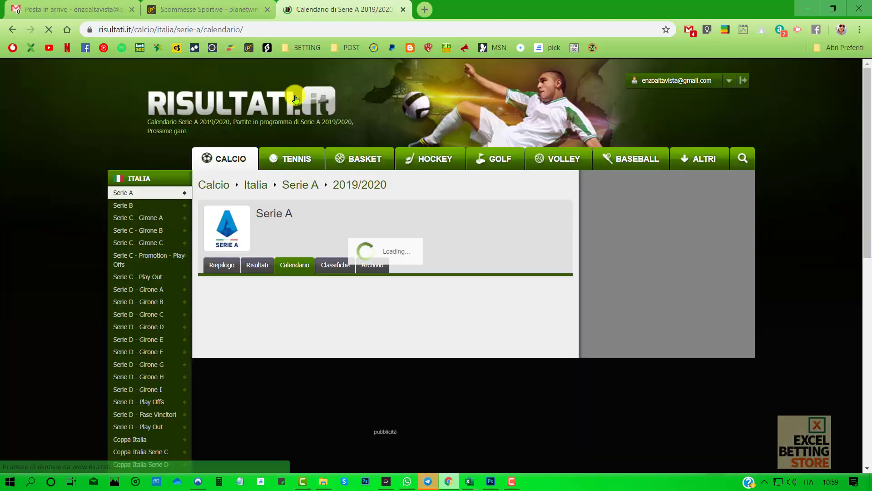
scroll(458, 230, down, 2)
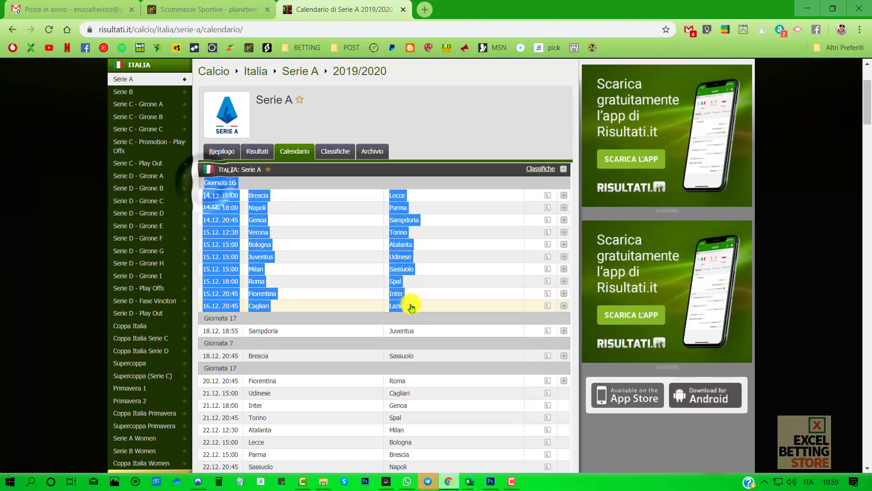
drag(268, 194, 320, 253)
right_click(320, 254)
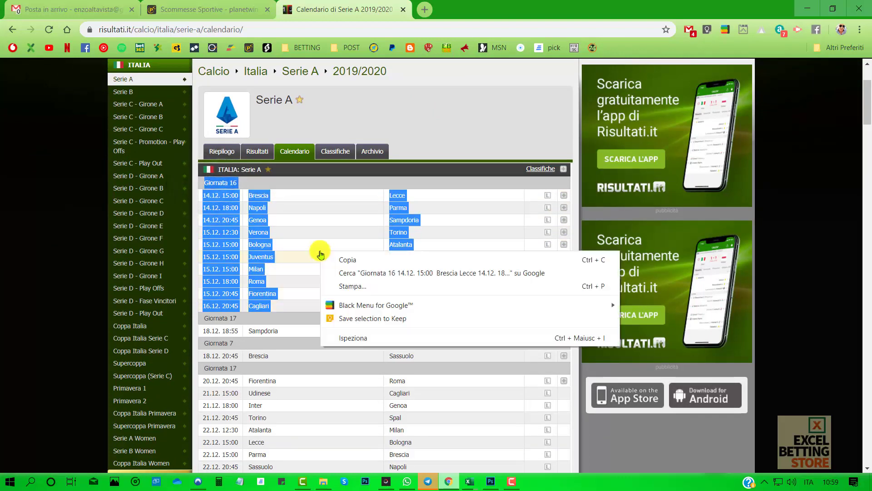
click(345, 257)
Step: Import the copied Giornata 16 fixtures as the next round, then step back toward Brescia–Lecce
click(481, 448)
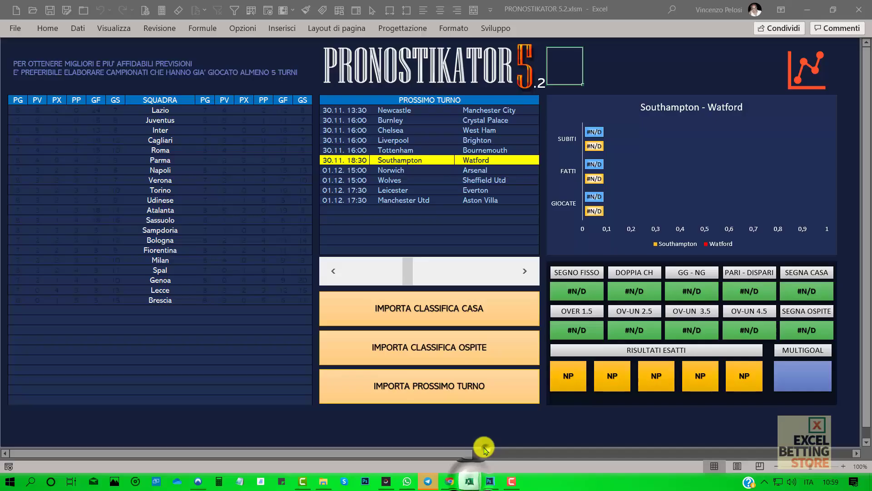
click(443, 395)
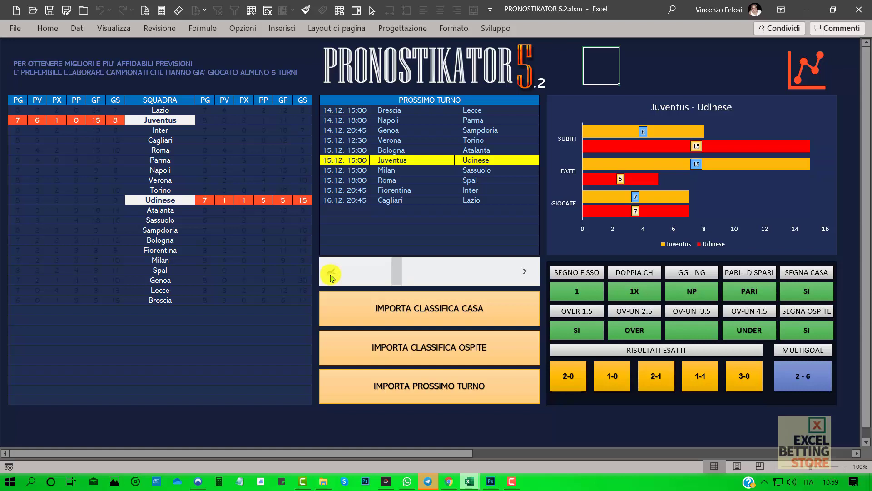
click(331, 275)
click(331, 275)
click(331, 275)
Step: Step from Brescia–Lecce via Napoli–Parma to Genoa–Sampdoria and view its 1-X-2 48,91/23,80/27,07 charts
click(331, 275)
click(330, 275)
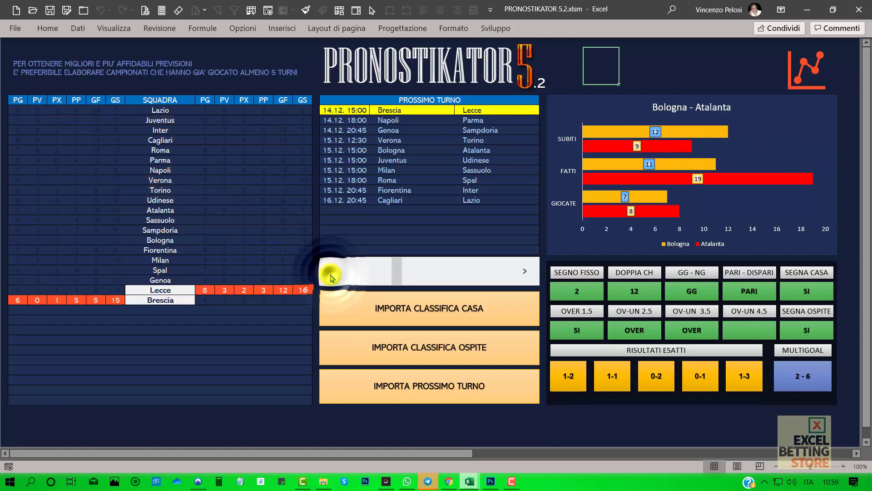
click(331, 275)
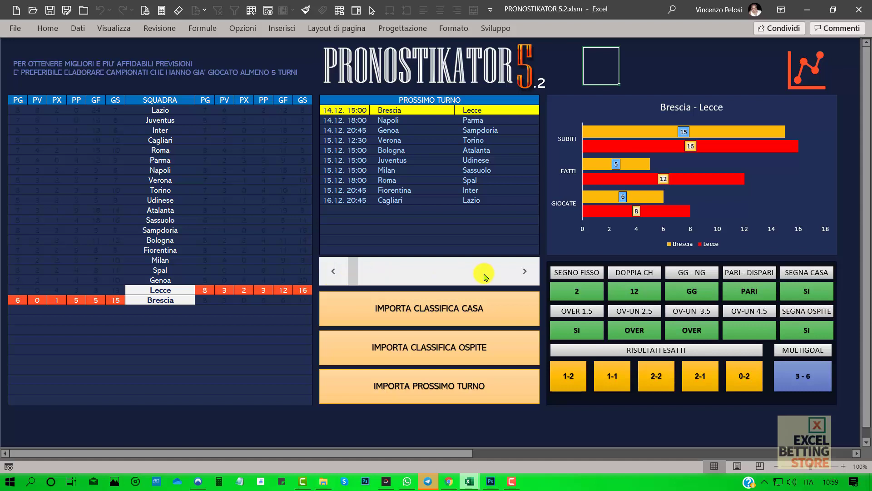
click(525, 271)
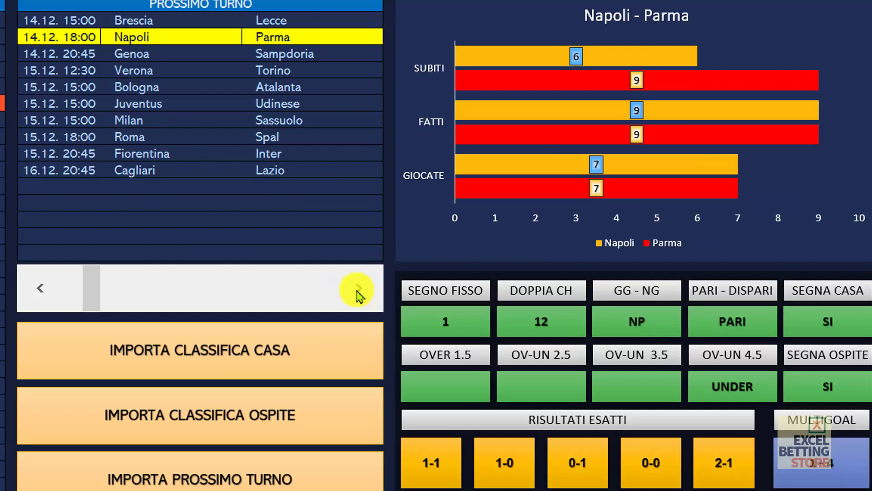
click(358, 294)
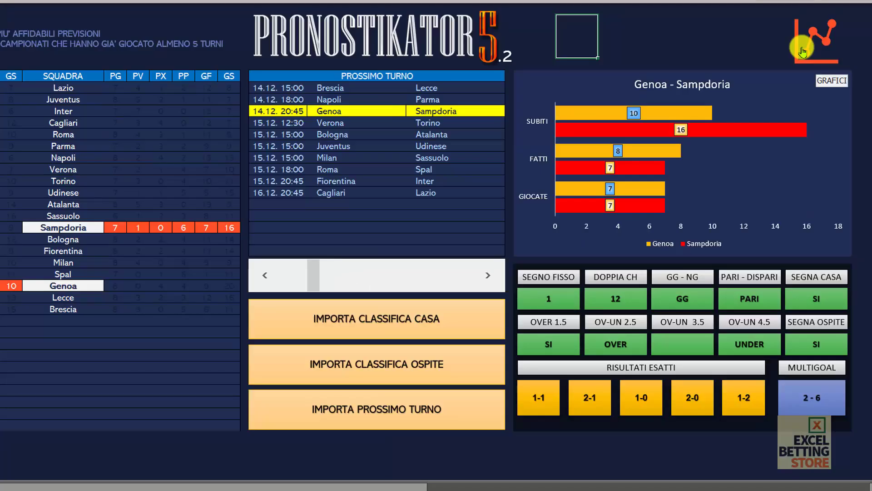
click(802, 40)
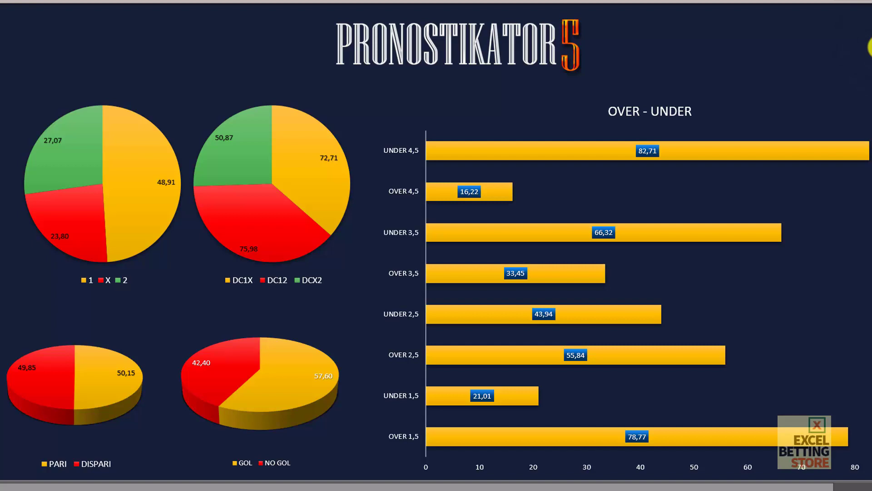
Step: Advance to Verona–Torino, view its probability charts, and return to the fixtures sheet
click(526, 61)
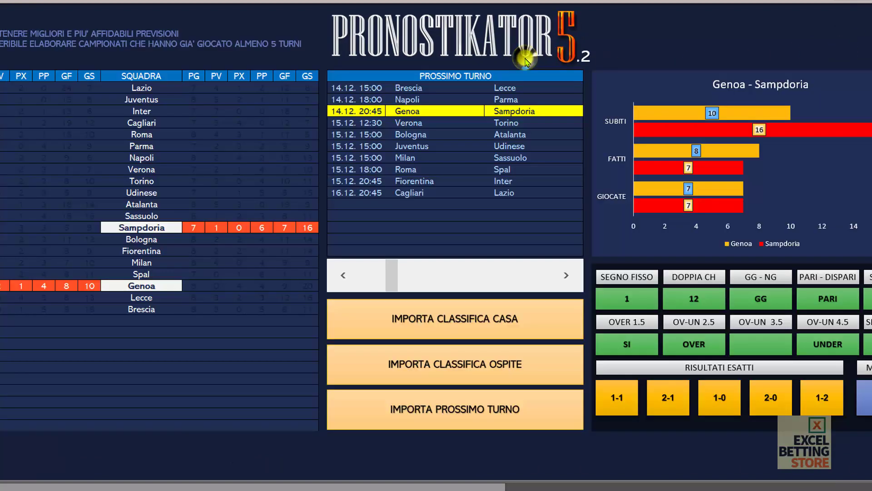
click(566, 276)
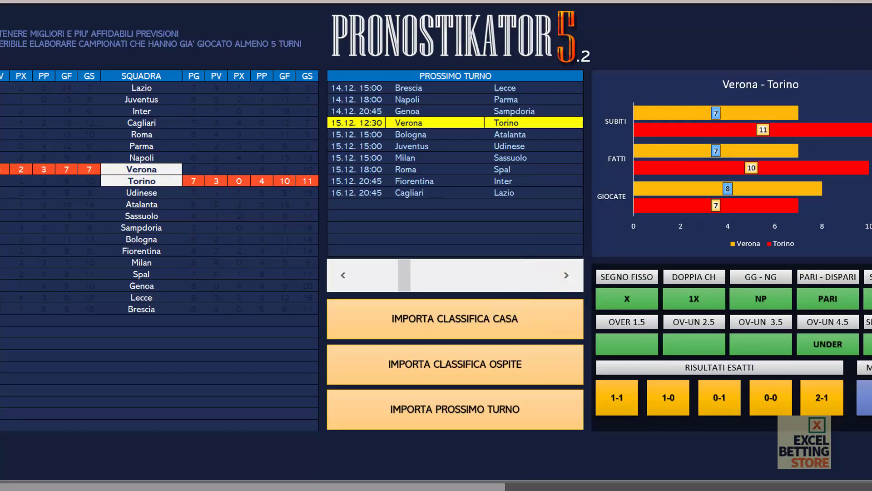
key(ctrl+Page_Down)
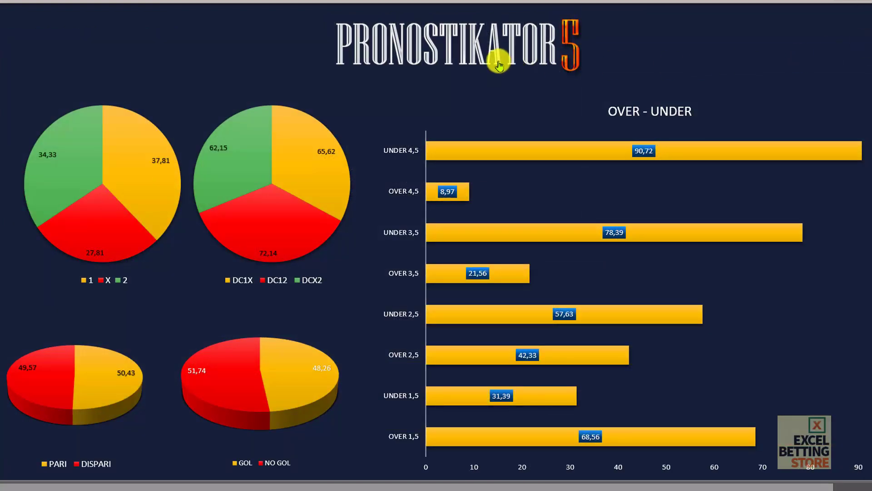
key(ctrl+Page_Up)
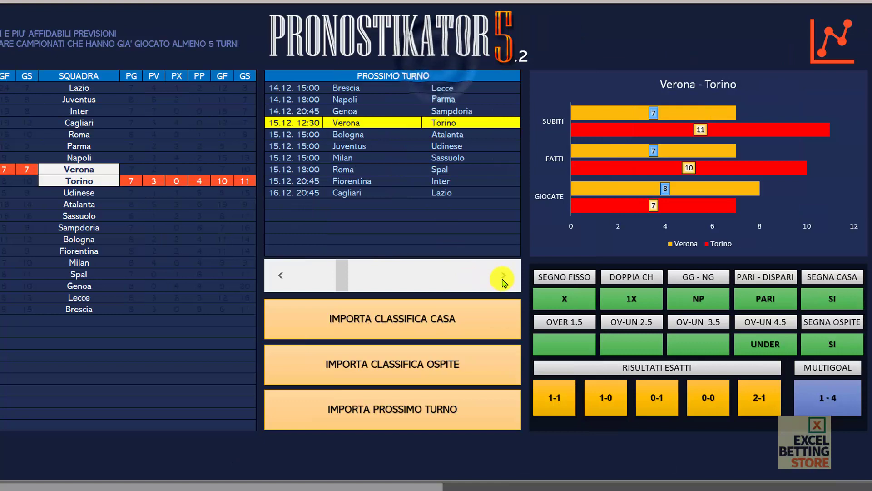
Step: View the Bologna–Atalanta probability charts, then show the Juventus–Udinese forecast (1, 1X, 2-0)
click(503, 277)
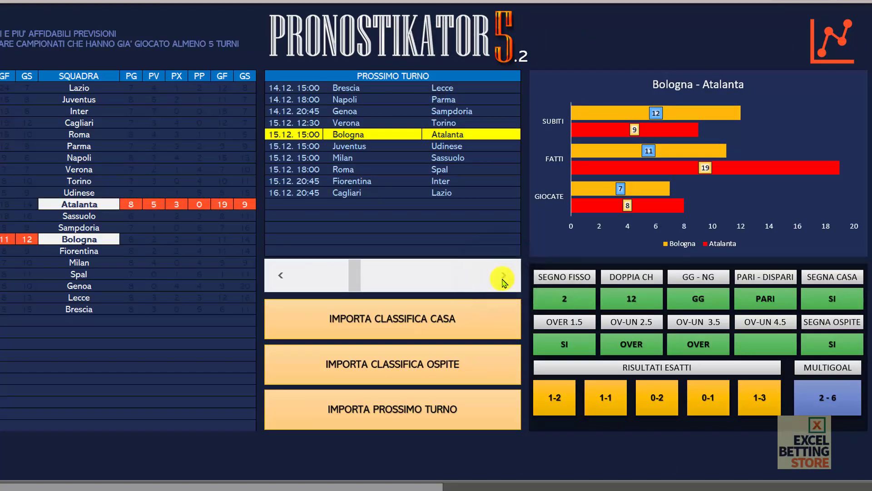
click(836, 40)
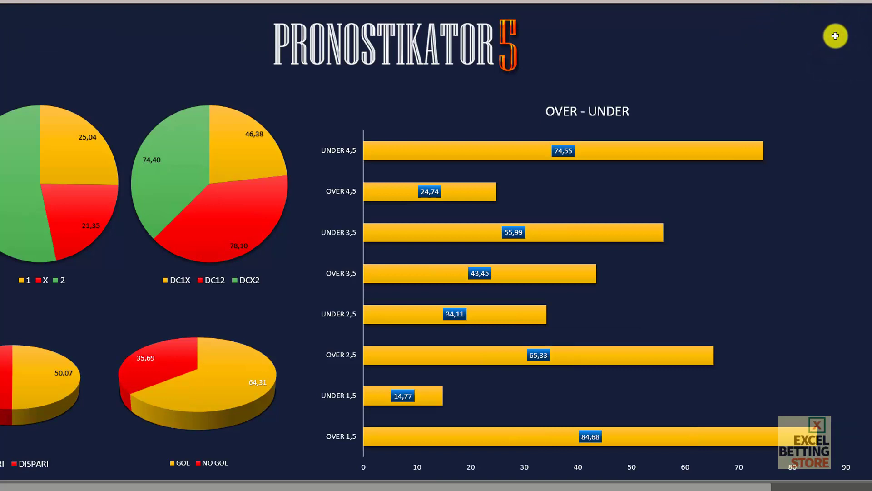
click(413, 35)
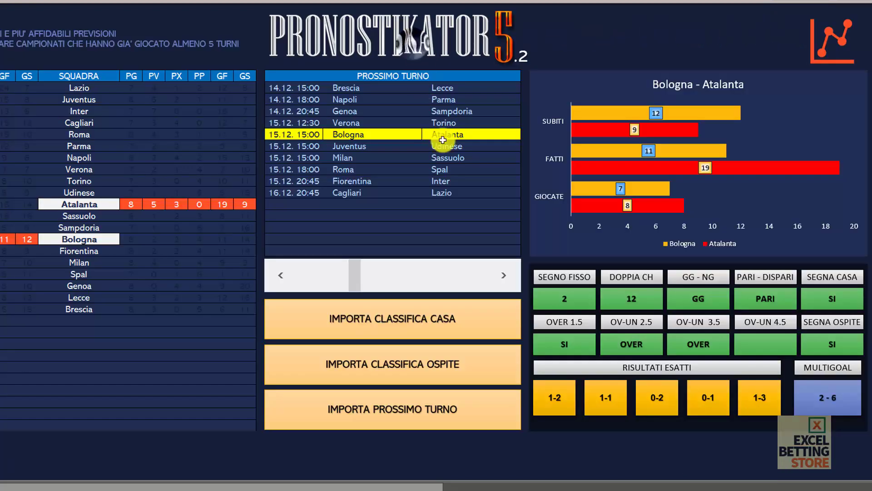
click(505, 282)
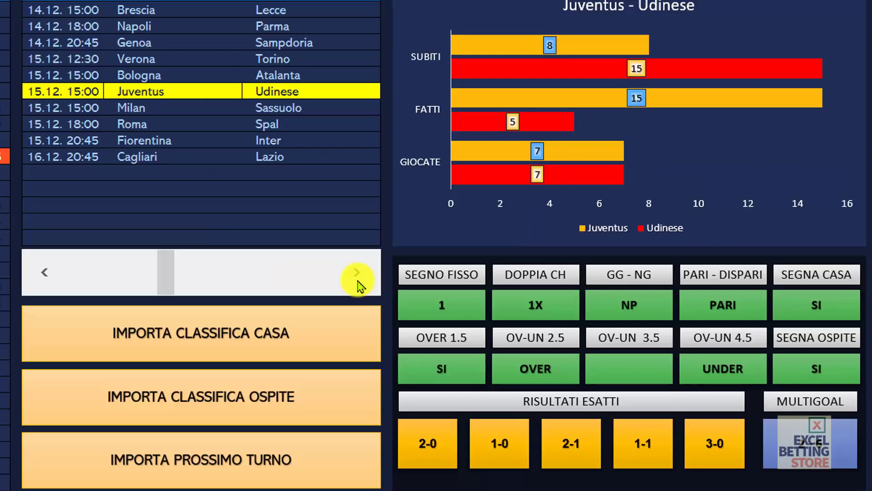
Step: Advance through Milan–Sassuolo, Roma–Spal and Fiorentina–Inter, overshooting past the last listed fixture
click(359, 281)
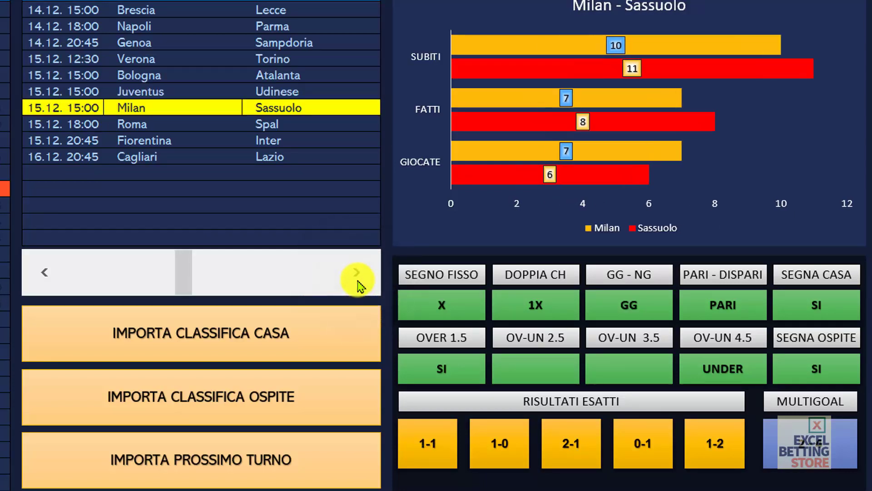
click(359, 282)
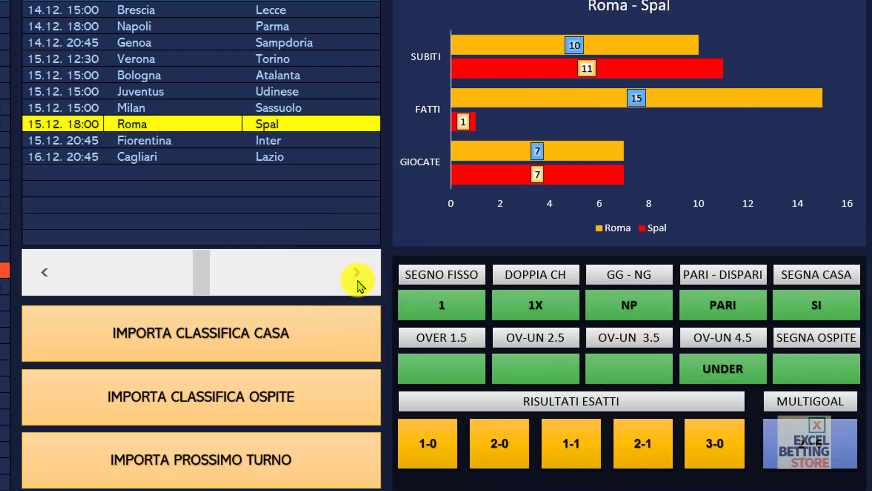
click(358, 282)
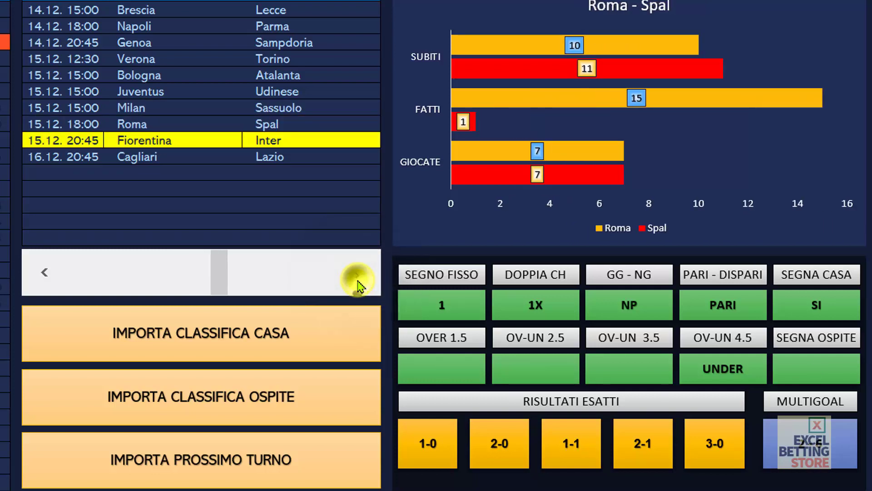
click(359, 282)
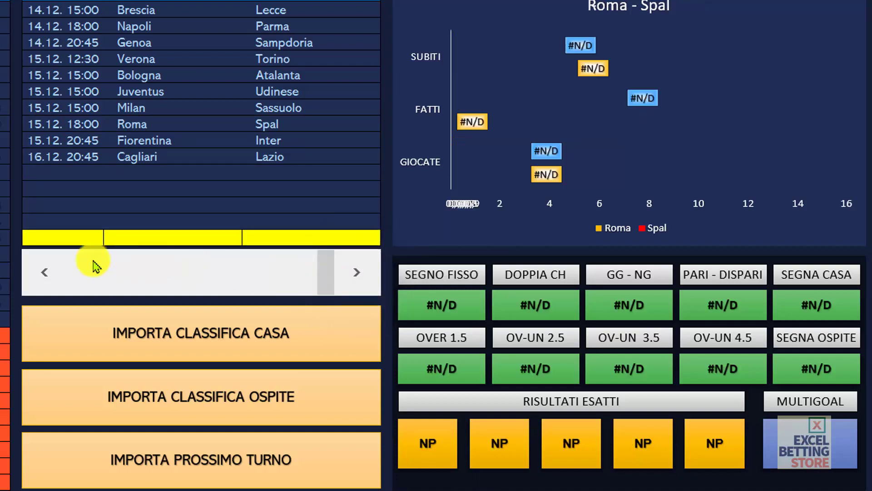
Step: Step back from the empty rows and land on Cagliari–Lazio: sign 1, double chance 12, GG, over 2.5
click(137, 126)
click(44, 275)
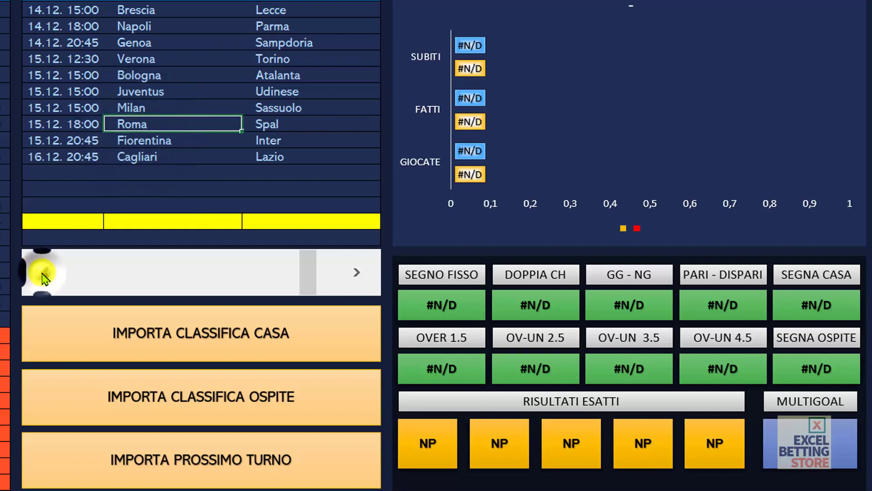
click(44, 275)
click(43, 275)
click(43, 274)
click(43, 275)
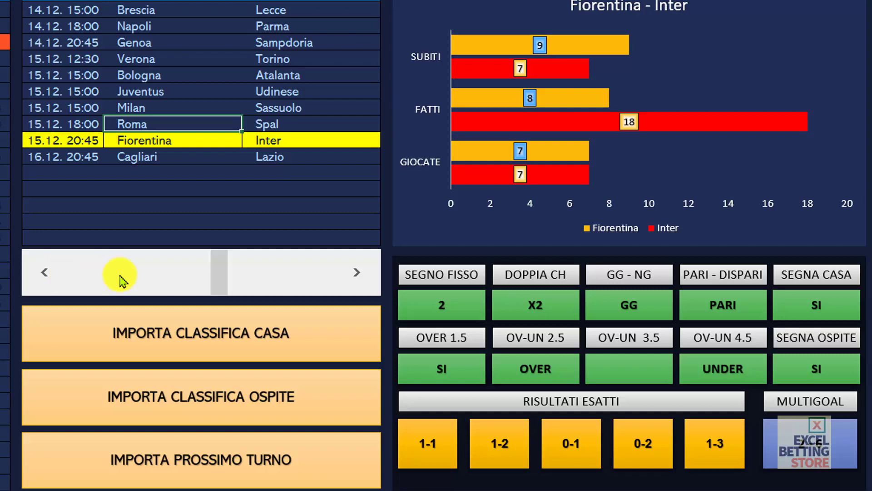
click(353, 272)
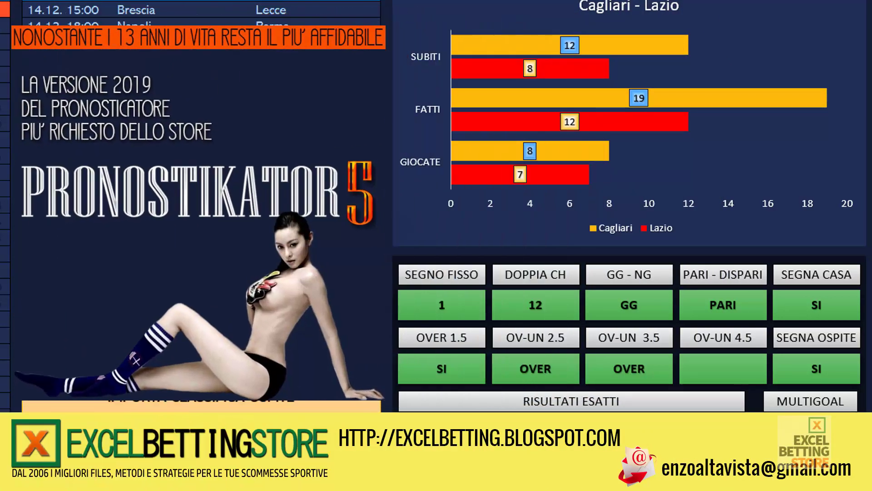